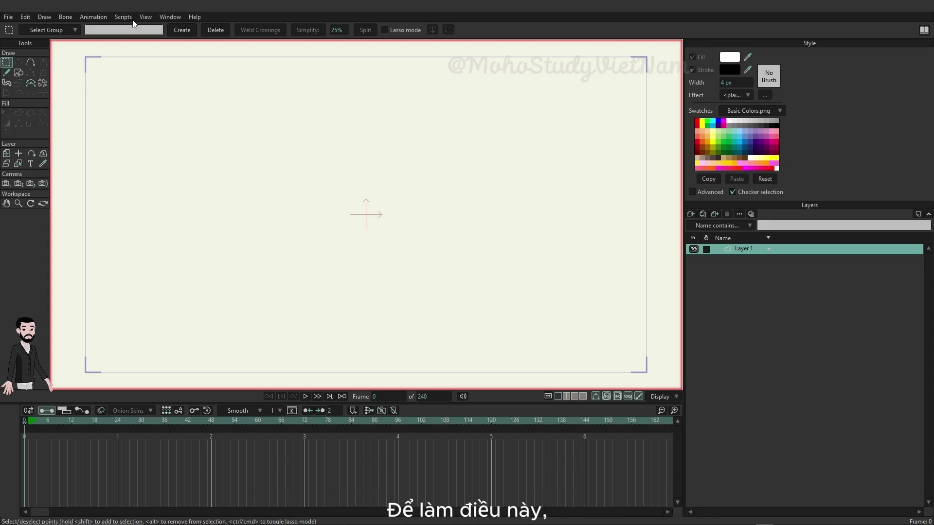
Step: Import the Gruille character from the Anime Studio Pro 10 Characters library into the scene
{"action": "left_click", "coordinate": [8, 18]}
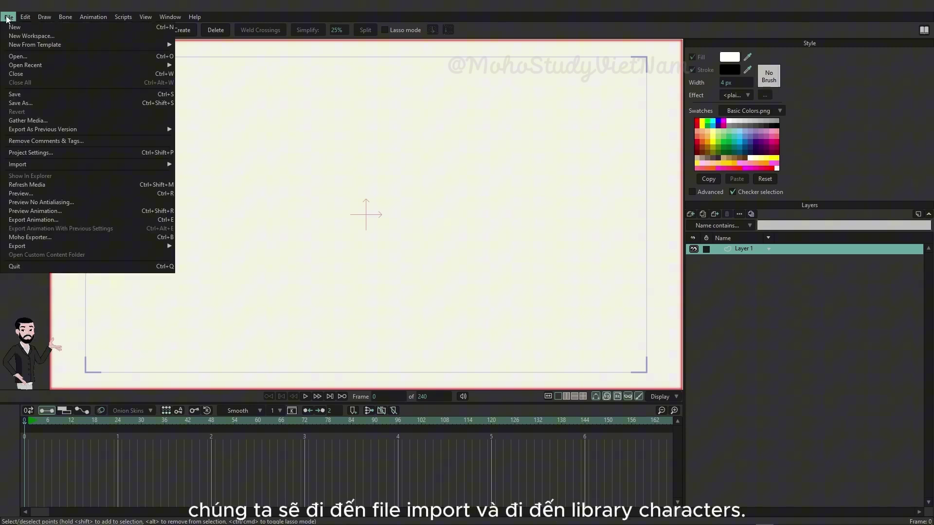
{"action": "mouse_move", "coordinate": [54, 167]}
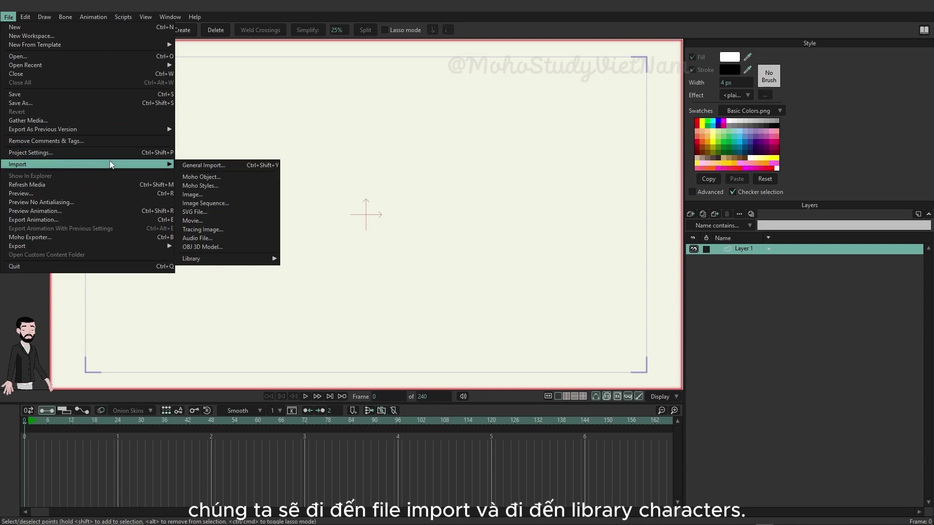
{"action": "mouse_move", "coordinate": [223, 260]}
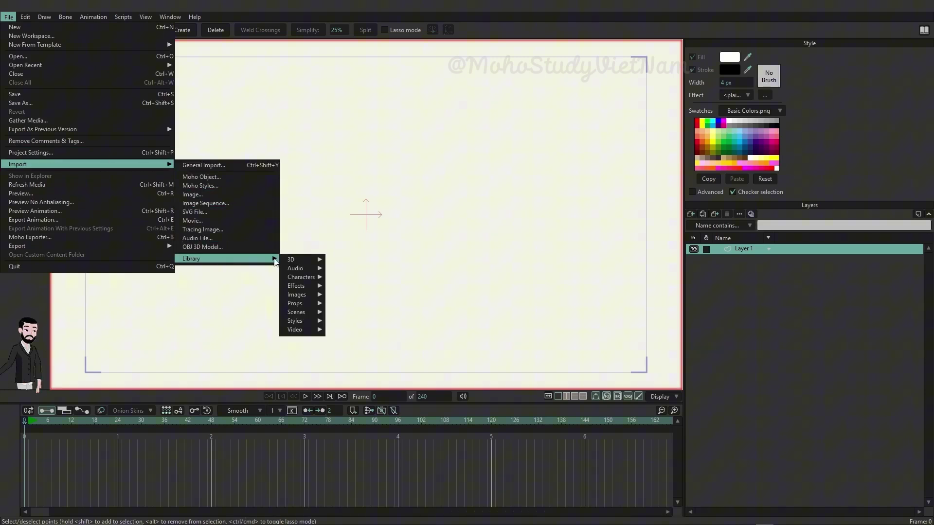
{"action": "mouse_move", "coordinate": [308, 280]}
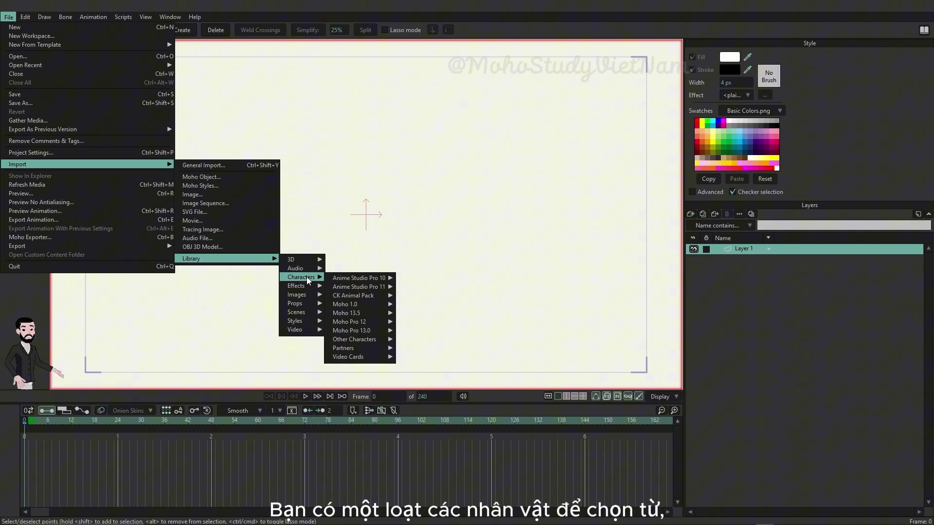
{"action": "mouse_move", "coordinate": [349, 278]}
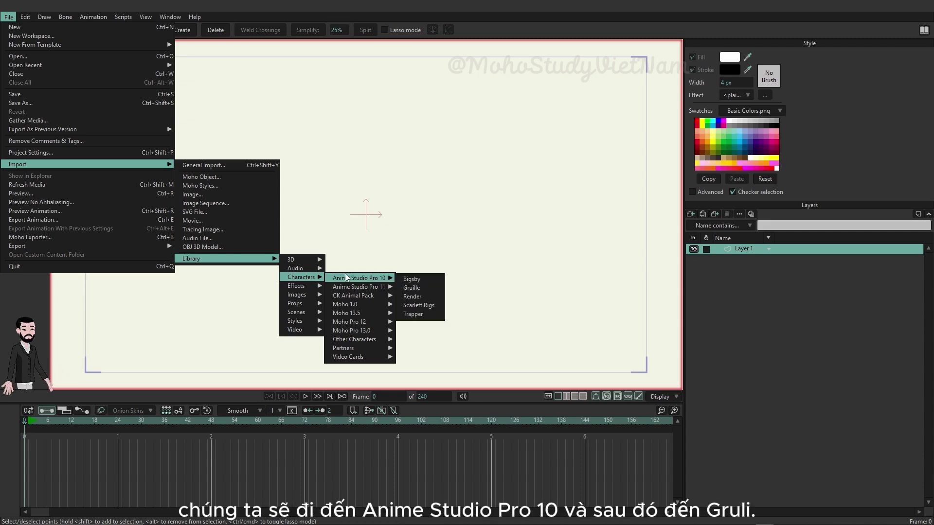
{"action": "left_click", "coordinate": [427, 288]}
{"action": "left_click_drag", "start_coordinate": [403, 126], "coordinate": [304, 51]}
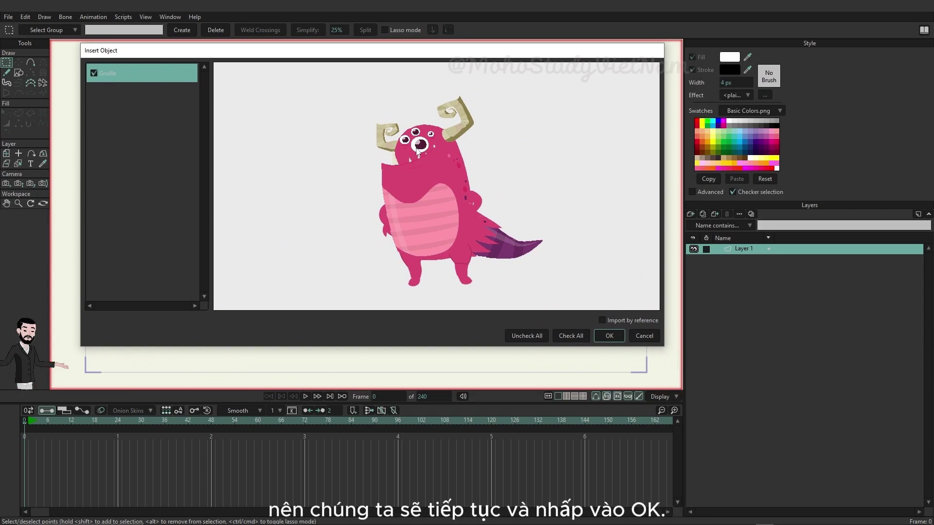
{"action": "left_click", "coordinate": [607, 336]}
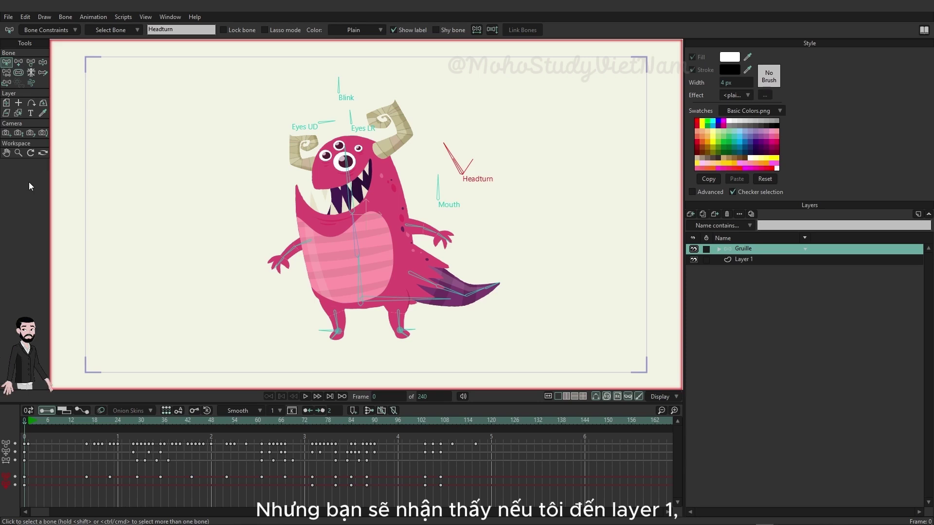
Step: Toggle between the Gruille bone layer and Layer 1, finishing on the empty vector Layer 1
{"action": "left_click", "coordinate": [744, 261]}
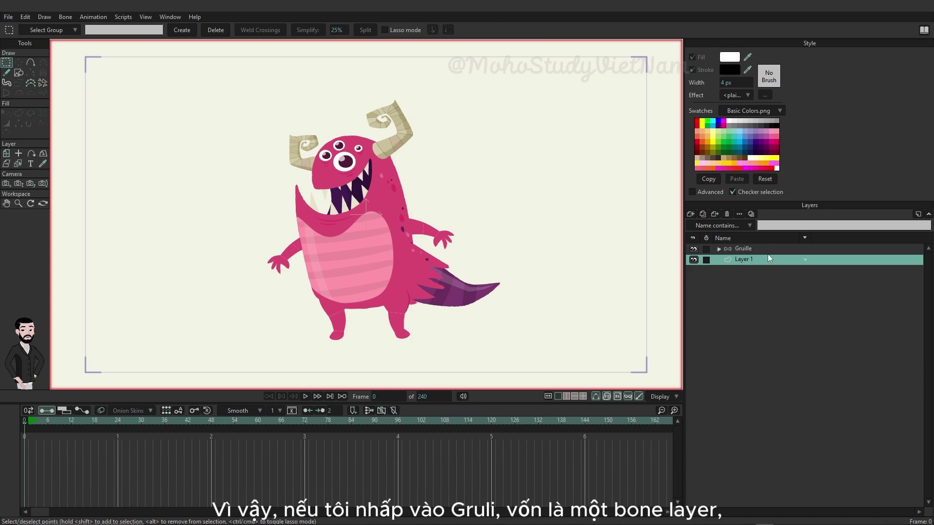
{"action": "left_click", "coordinate": [740, 249]}
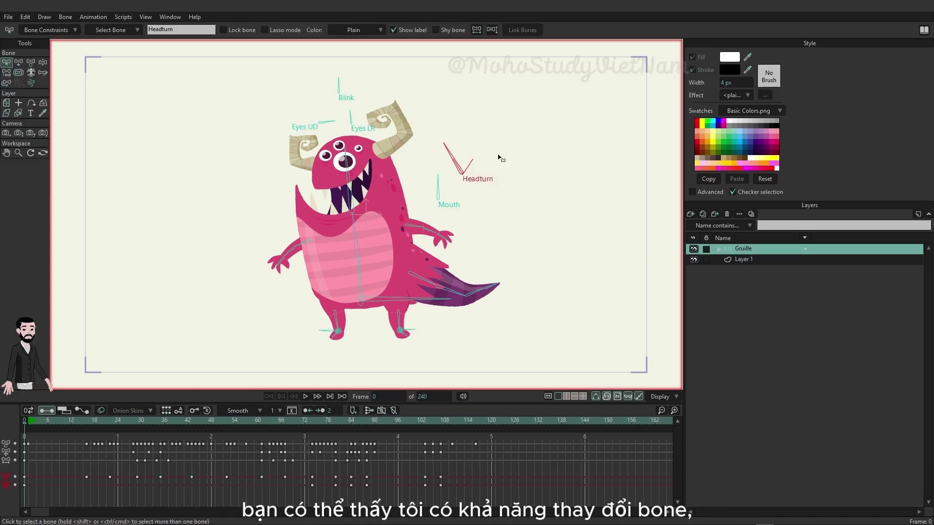
{"action": "left_click", "coordinate": [743, 259]}
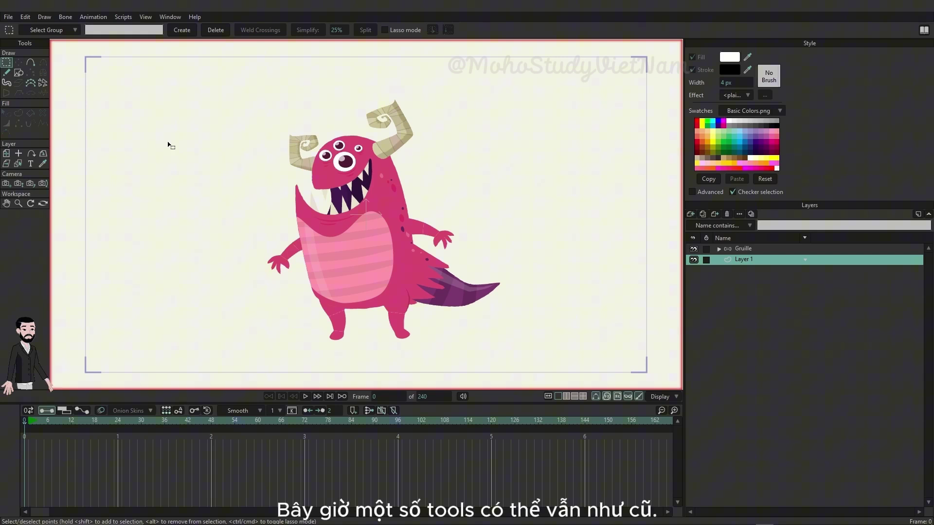
{"action": "left_click", "coordinate": [744, 247]}
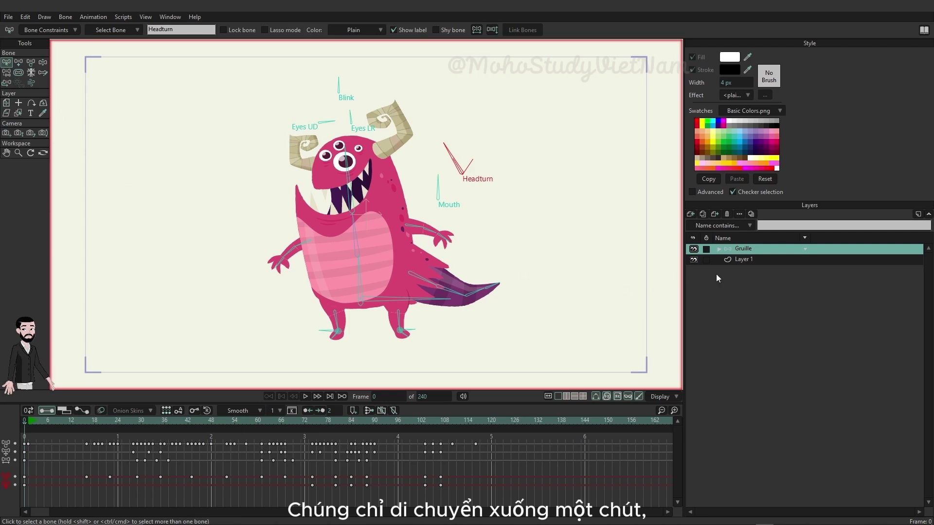
{"action": "left_click", "coordinate": [743, 261]}
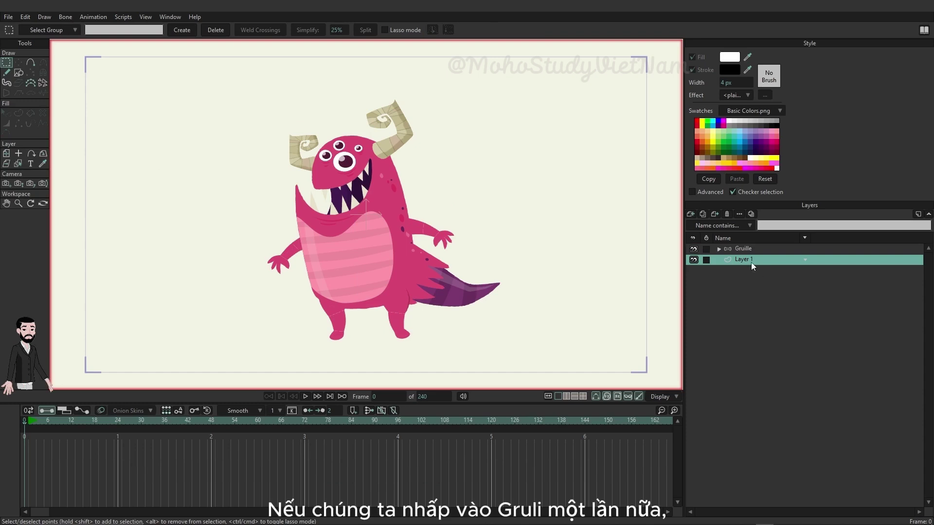
{"action": "left_click", "coordinate": [742, 249]}
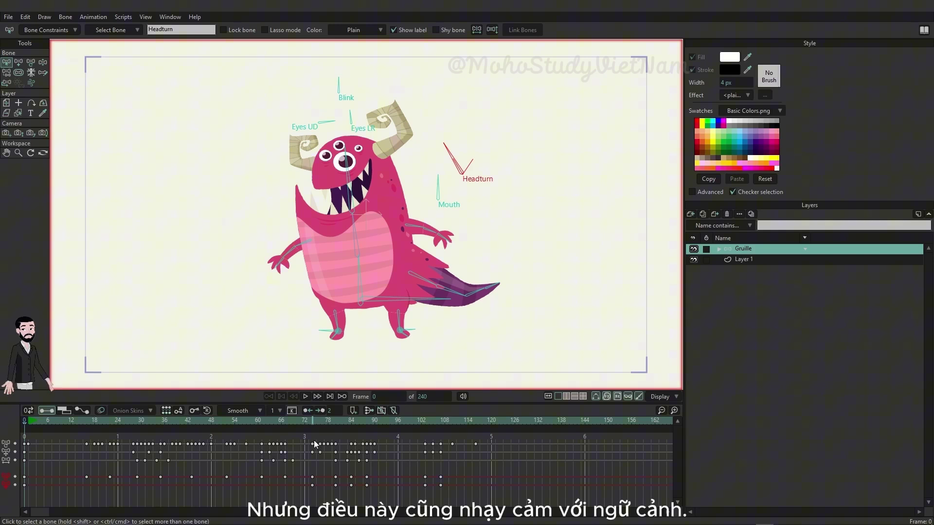
{"action": "left_click", "coordinate": [742, 261]}
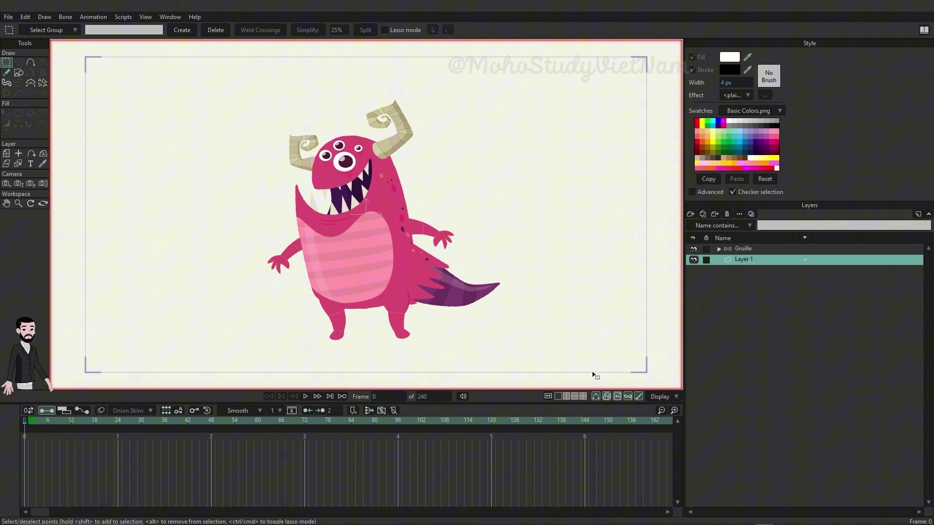
{"action": "left_click", "coordinate": [741, 252]}
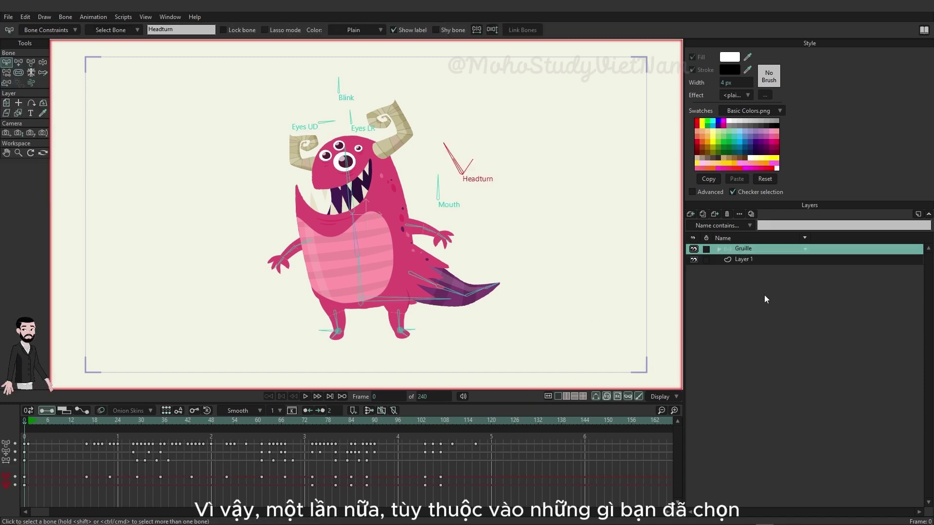
{"action": "left_click", "coordinate": [742, 260]}
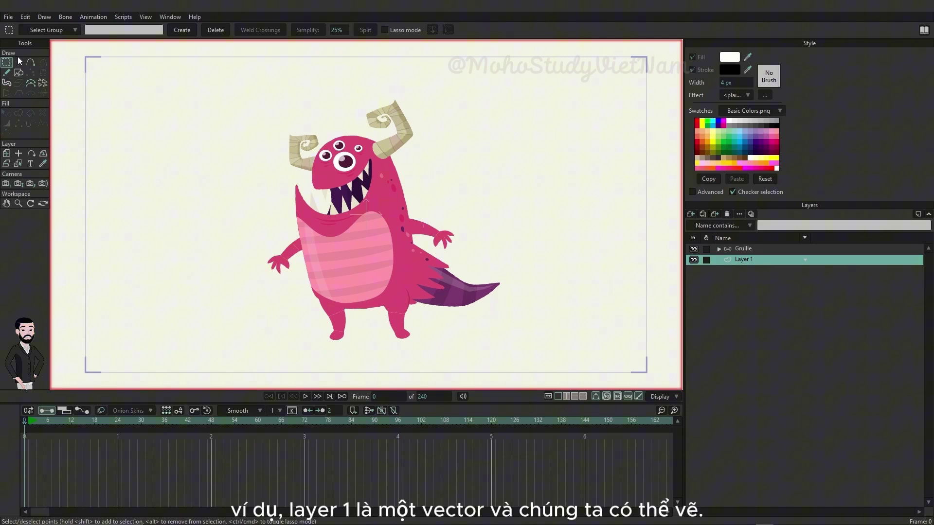
{"action": "left_click", "coordinate": [28, 423]}
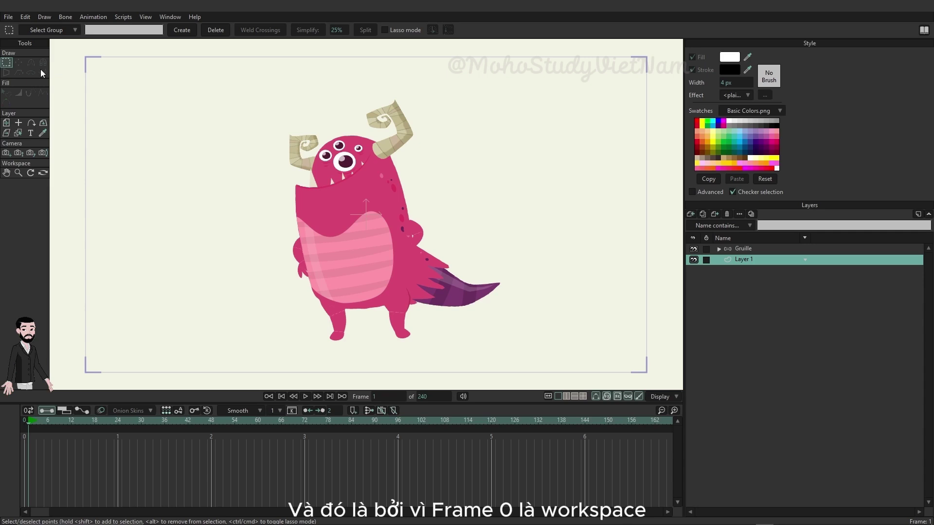
{"action": "left_click", "coordinate": [25, 427]}
{"action": "left_click", "coordinate": [24, 423]}
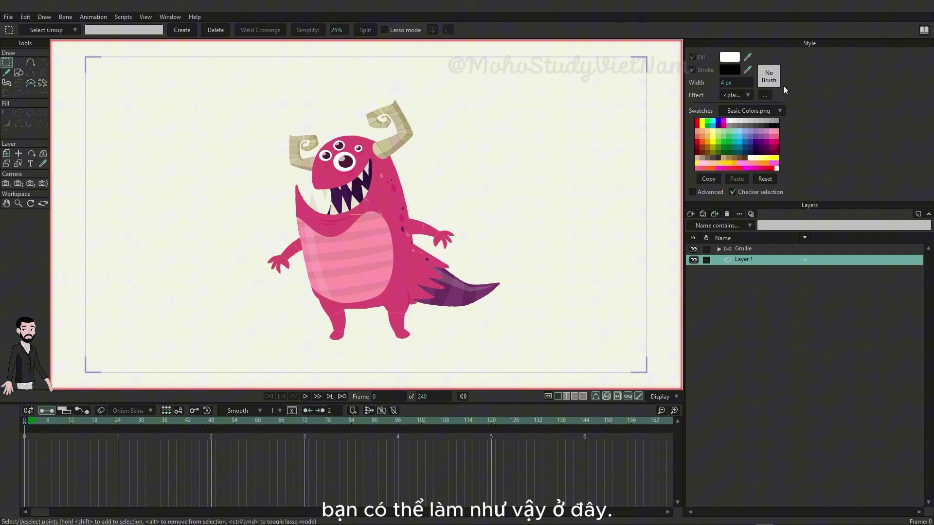
Step: Cancel the stroke Brush Settings unchanged and enable Advanced shape style options in the Style panel
{"action": "left_click", "coordinate": [773, 79]}
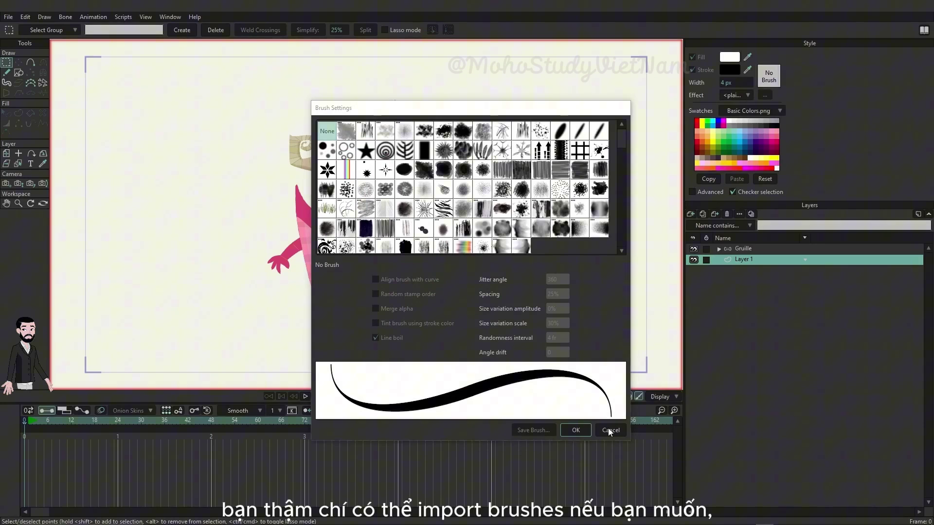
{"action": "left_click", "coordinate": [605, 428]}
{"action": "left_click", "coordinate": [705, 191]}
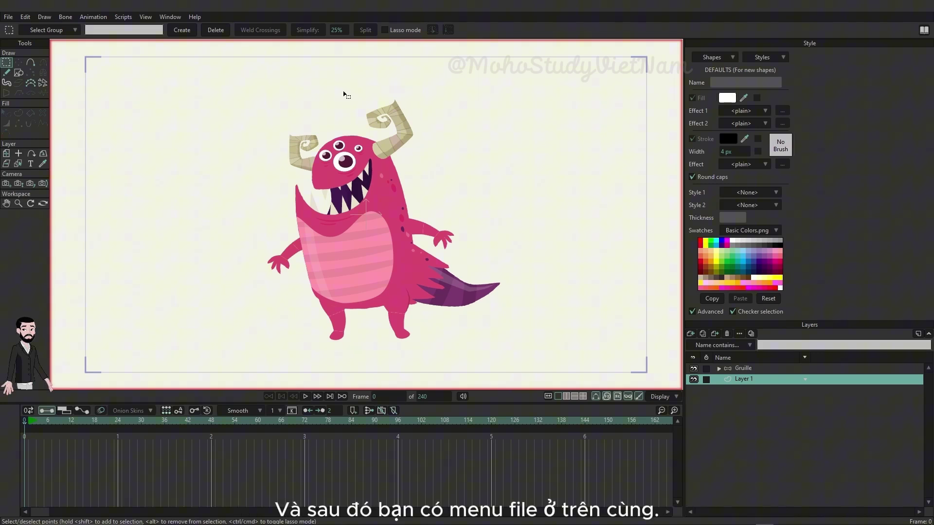
Step: Show the File menu, glancing at the Draw menu before returning to File
{"action": "left_click", "coordinate": [9, 18]}
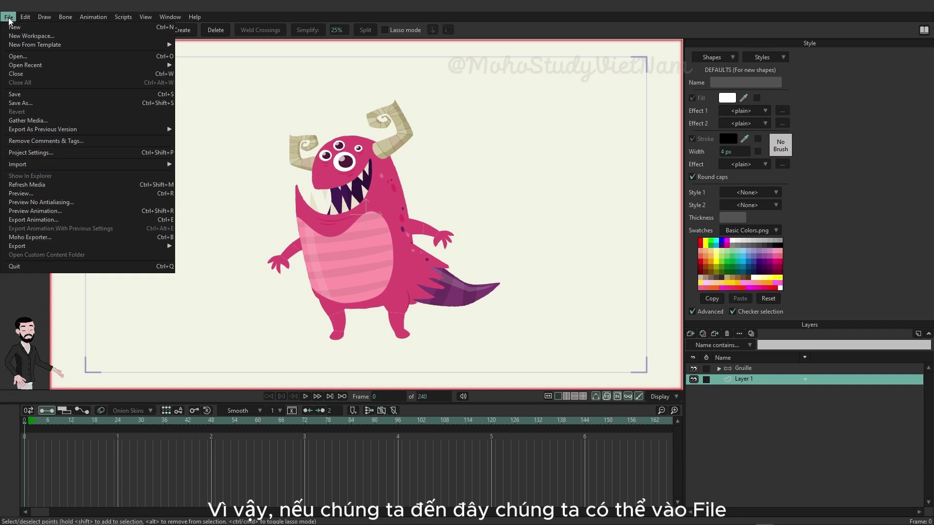
{"action": "mouse_move", "coordinate": [48, 18]}
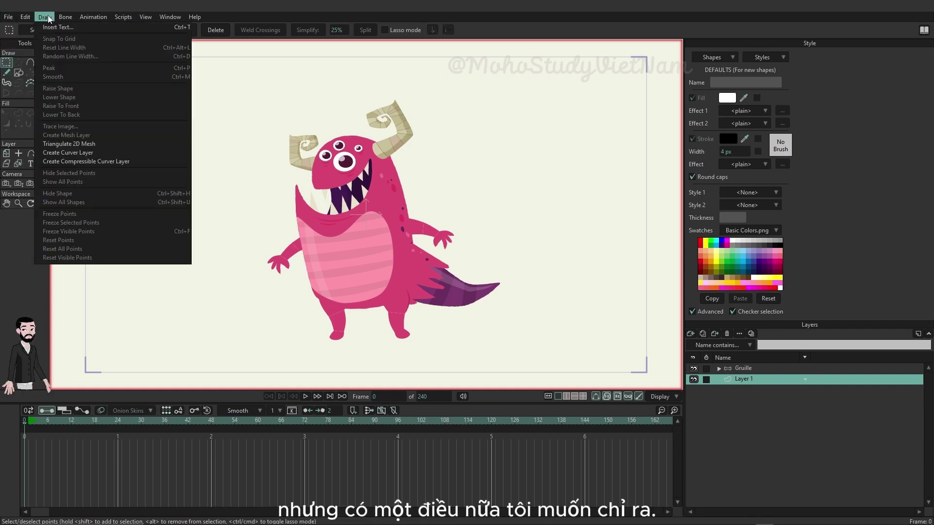
{"action": "mouse_move", "coordinate": [7, 17]}
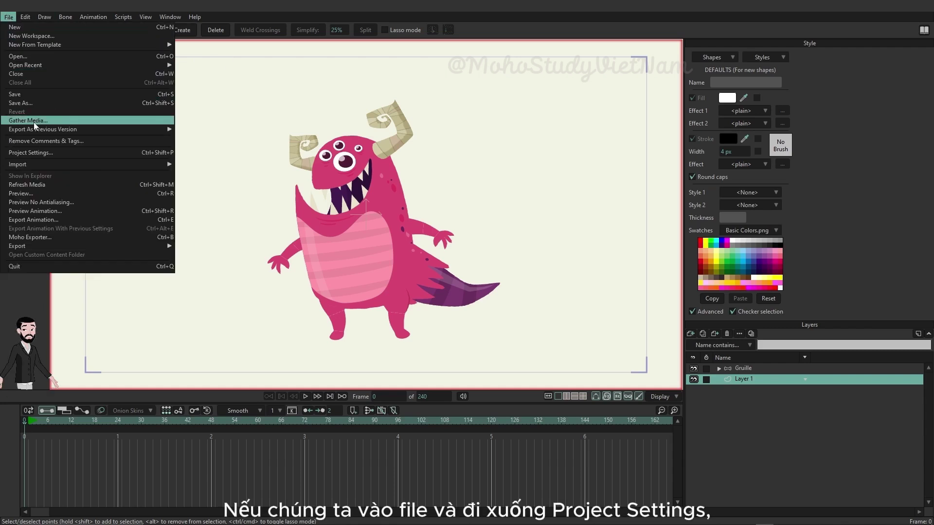
Step: Open Project Settings and keep the 720p HDV/HDTV (1280x720) dimensions preset
{"action": "left_click", "coordinate": [28, 154]}
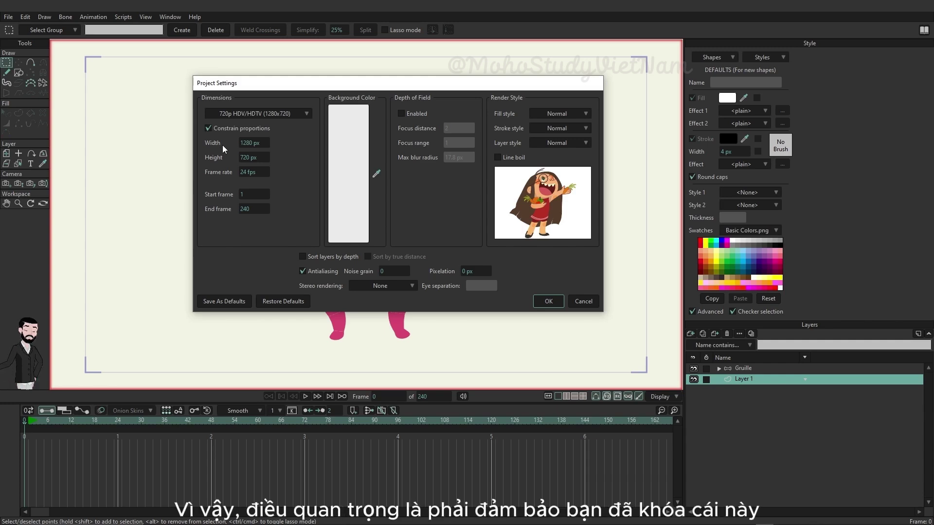
{"action": "left_click", "coordinate": [301, 114]}
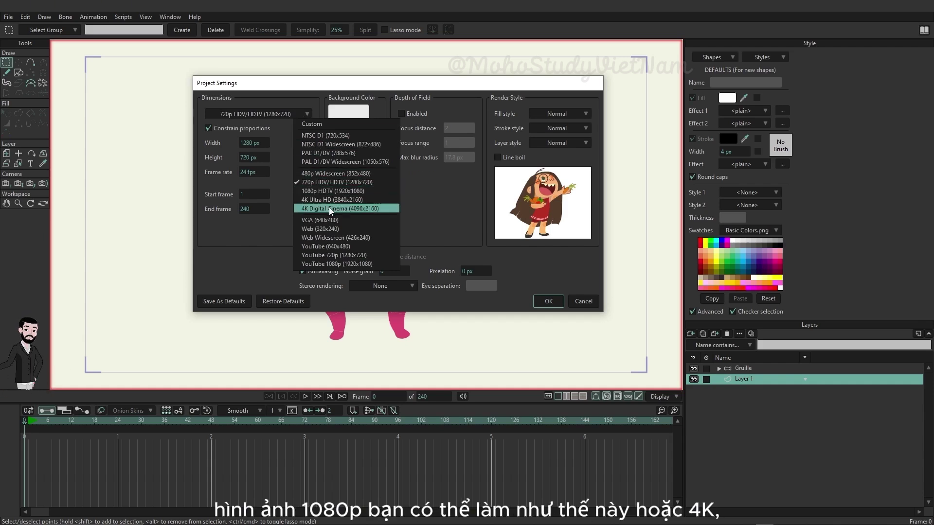
{"action": "left_click", "coordinate": [294, 182]}
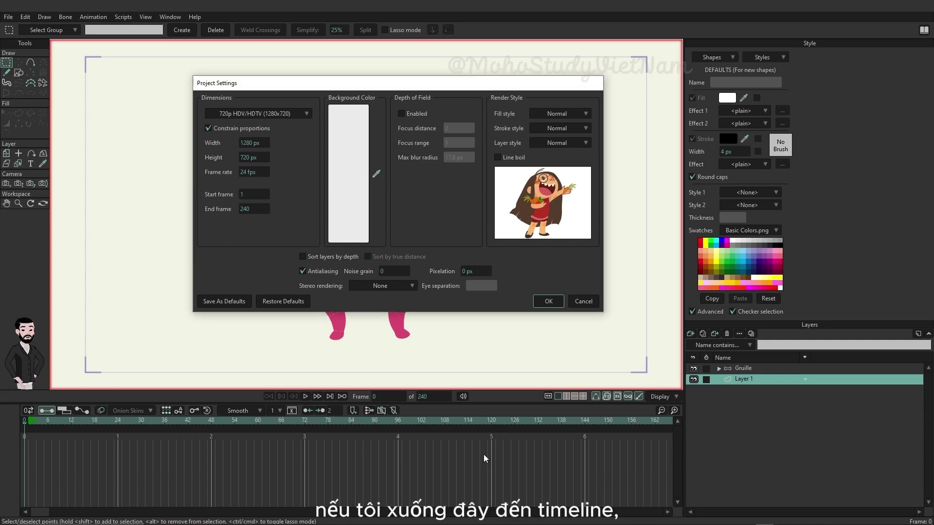
Step: Cancel Project Settings and check the timeline's animation range ends at frame 240
{"action": "left_click", "coordinate": [584, 301]}
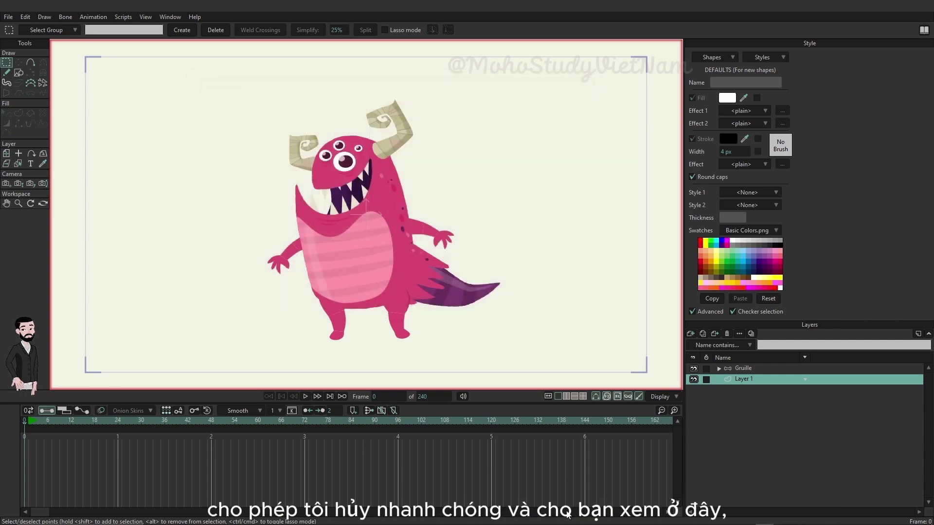
{"action": "scroll", "coordinate": [540, 486], "scroll_direction": "down", "scroll_amount": 5}
{"action": "scroll", "coordinate": [527, 516], "scroll_direction": "up", "scroll_amount": 2}
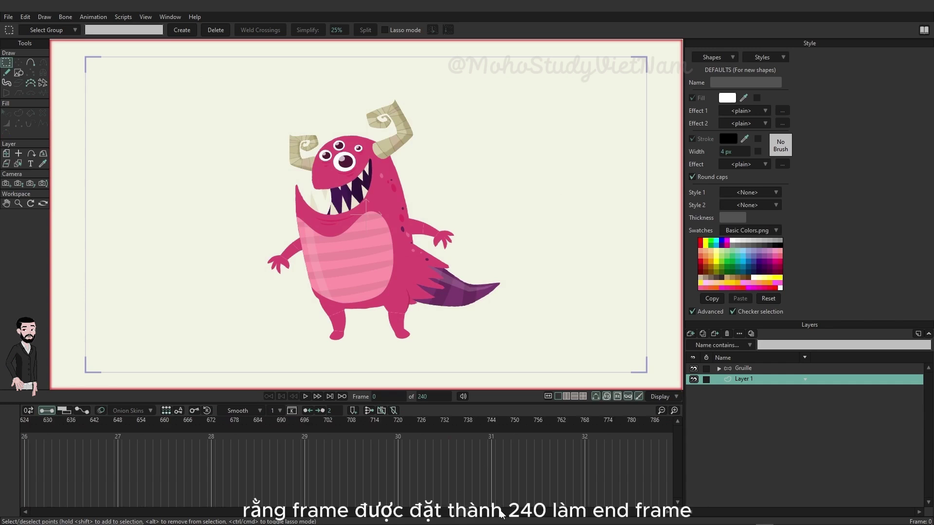
{"action": "left_click", "coordinate": [432, 397]}
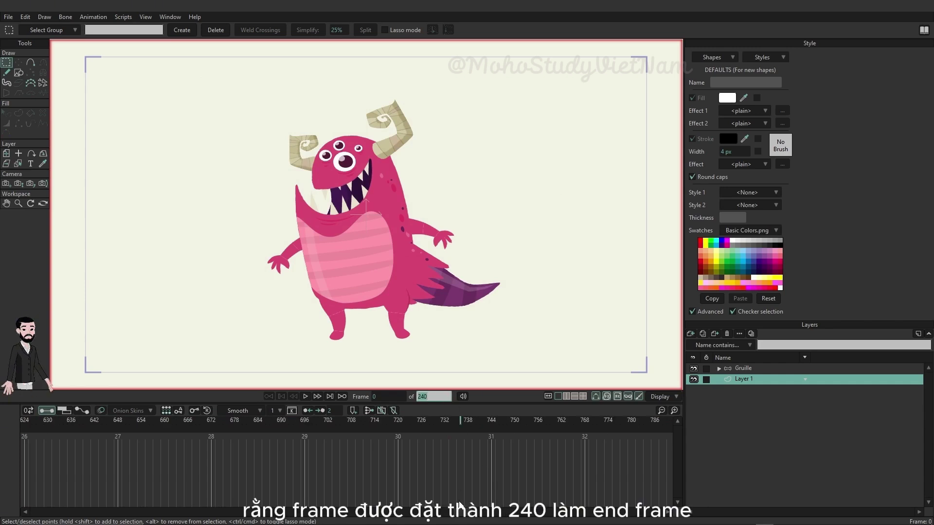
{"action": "scroll", "coordinate": [463, 511], "scroll_direction": "up", "scroll_amount": 2}
{"action": "scroll", "coordinate": [309, 515], "scroll_direction": "up", "scroll_amount": 2}
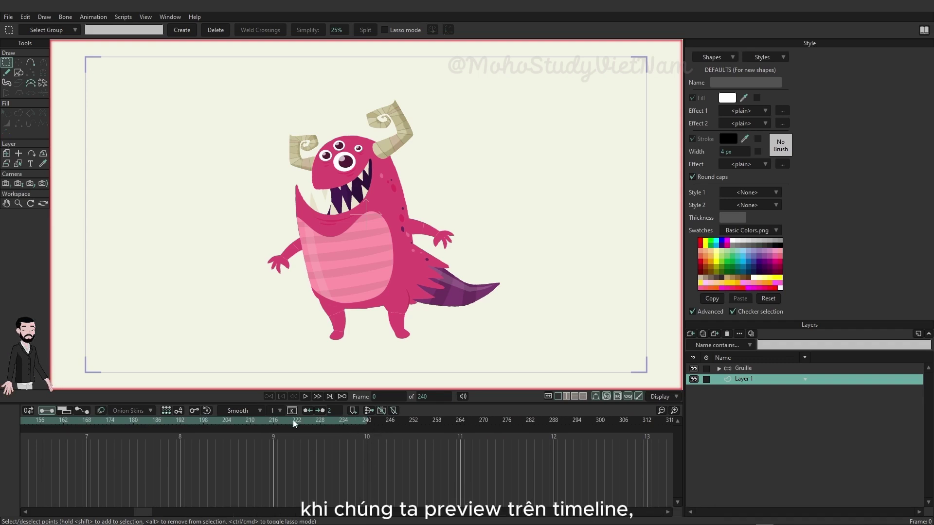
Step: Play the animation from frame 179 and stop it at frame 52
{"action": "left_click", "coordinate": [128, 423]}
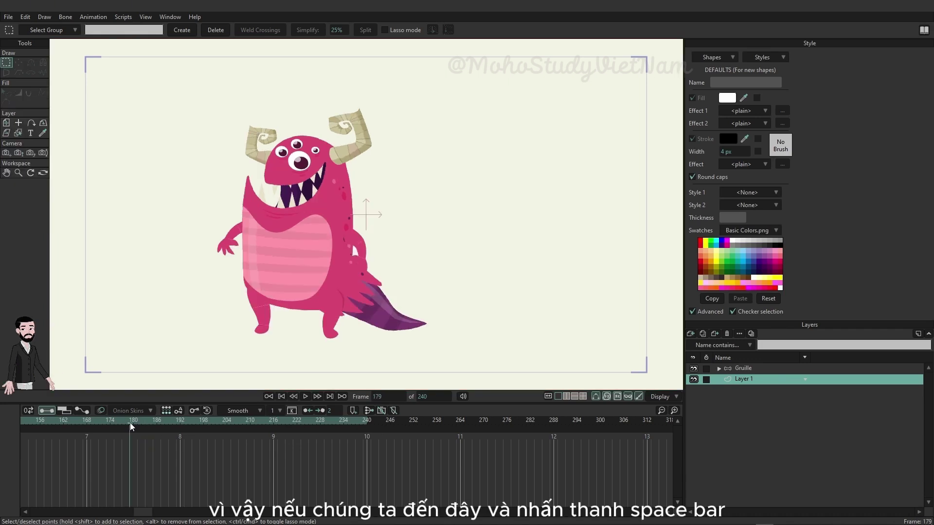
{"action": "key", "text": "space"}
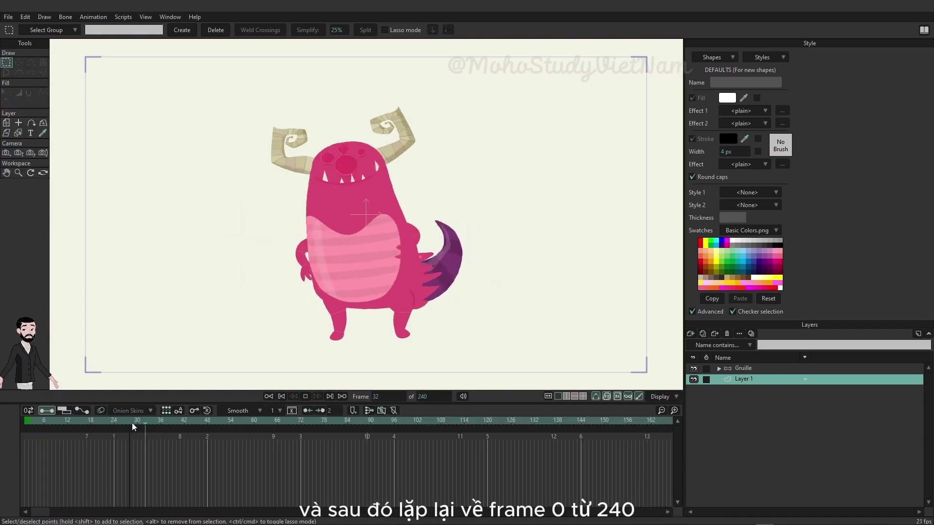
{"action": "key", "text": "space"}
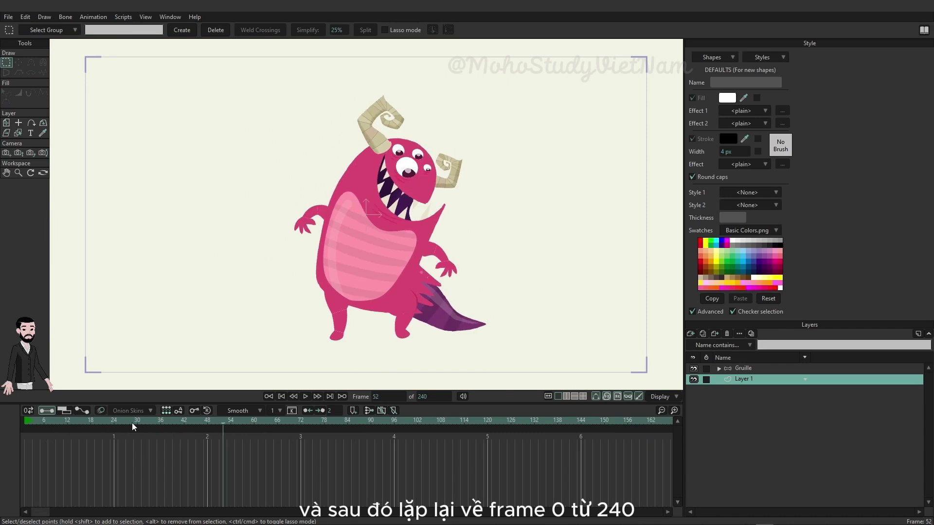
{"action": "left_click", "coordinate": [8, 17]}
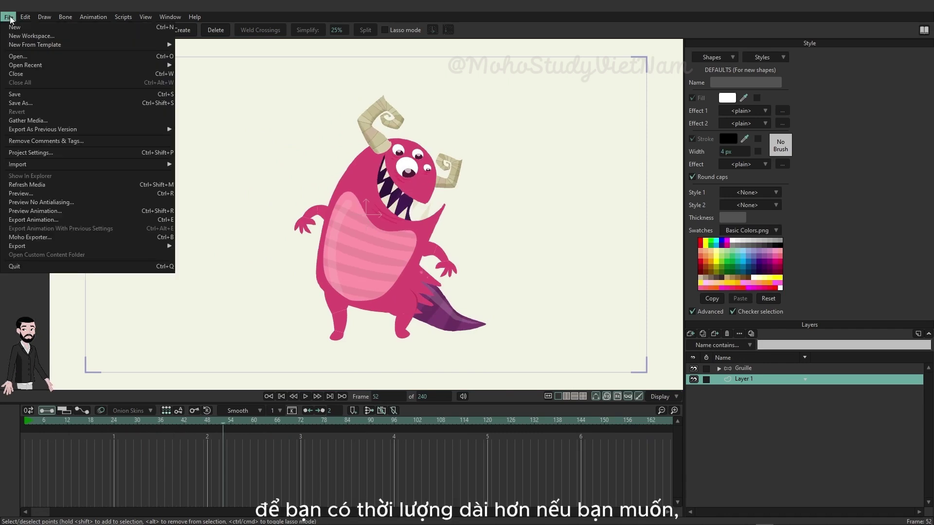
{"action": "left_click", "coordinate": [76, 154]}
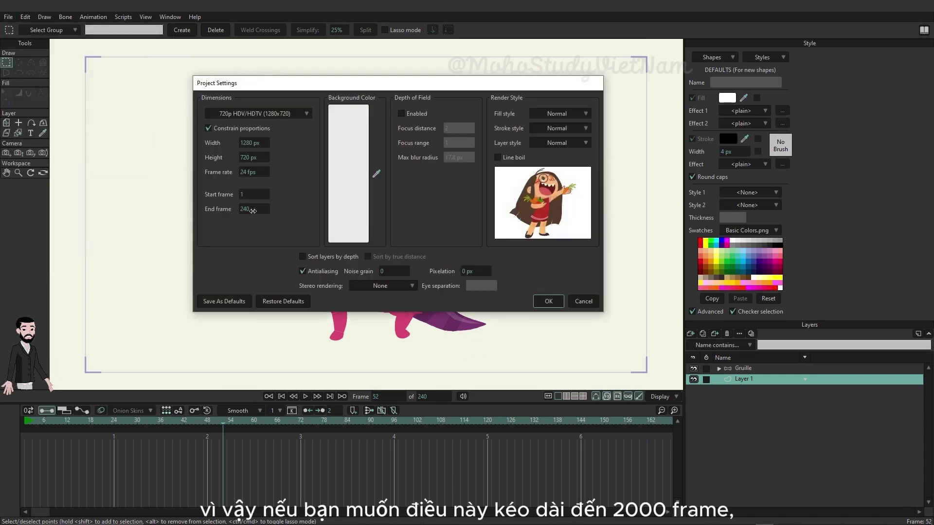
{"action": "double_click", "coordinate": [252, 209]}
{"action": "type", "text": "2000"}
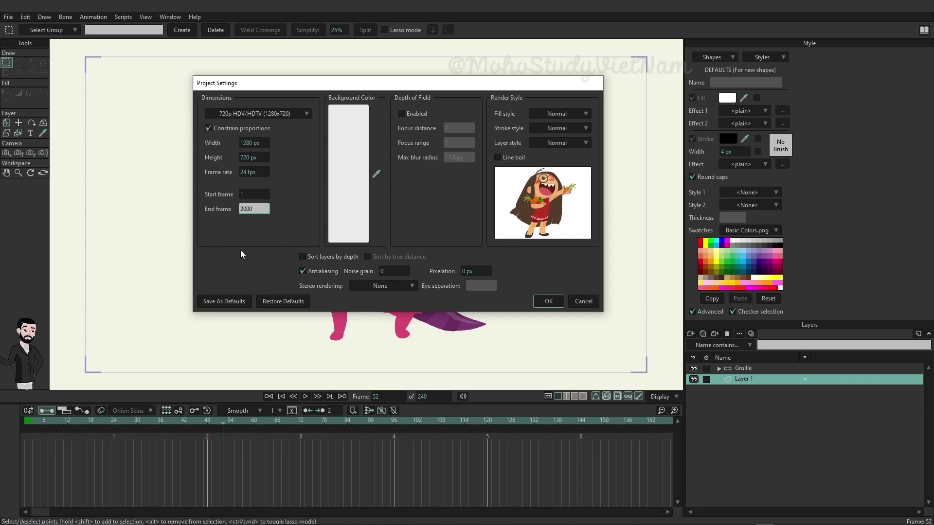
{"action": "left_click", "coordinate": [584, 304]}
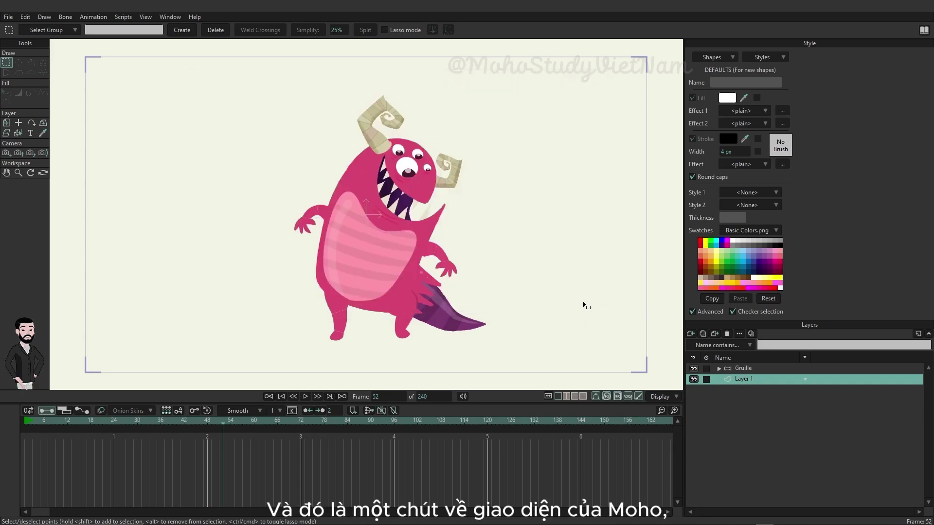